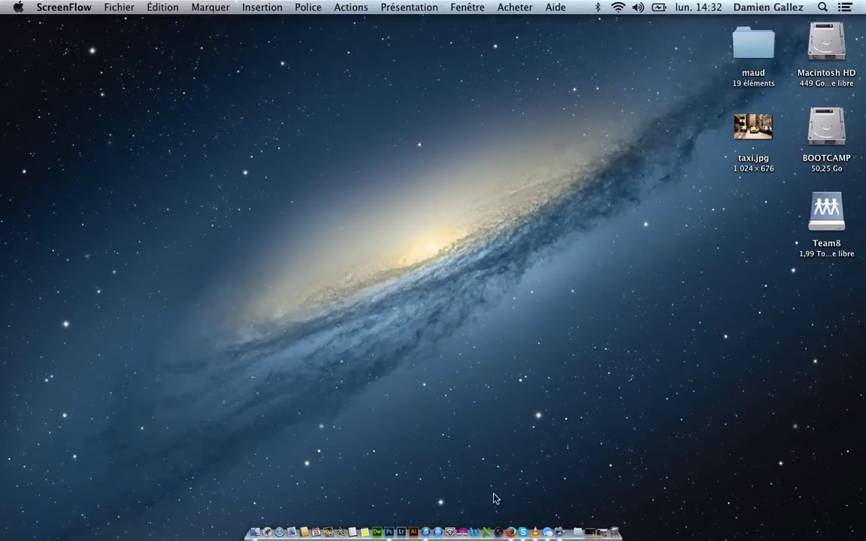
Bring Adobe Photoshop CC to the front from the Dock.
click(393, 533)
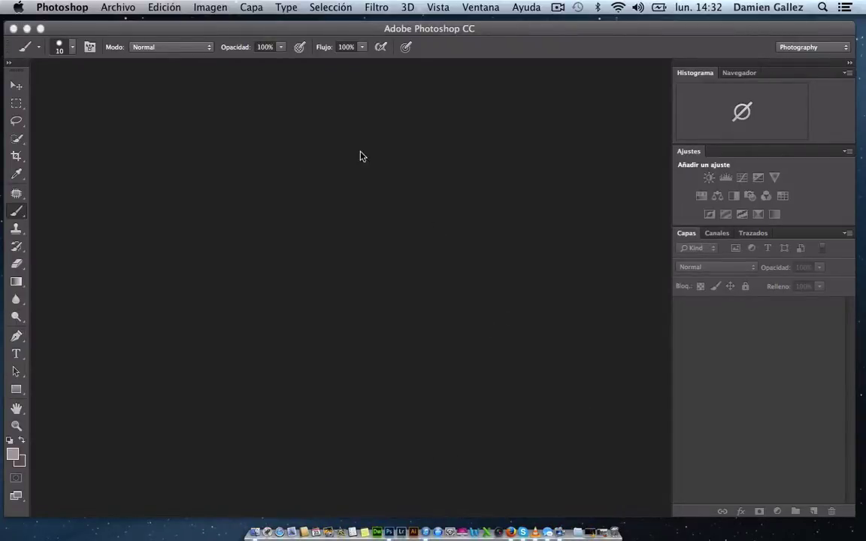
Open taxi.jpg from the Bureau folder using Archivo > Abrir.
click(118, 7)
click(125, 37)
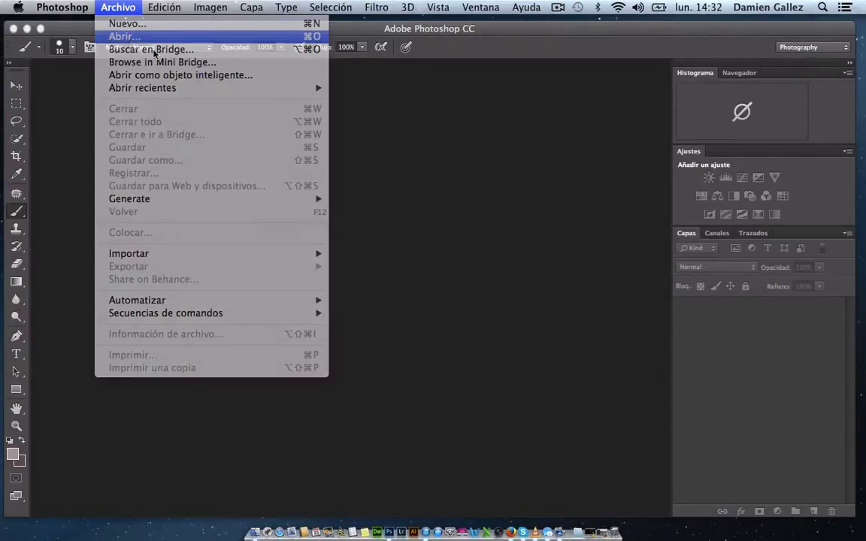
double_click(502, 129)
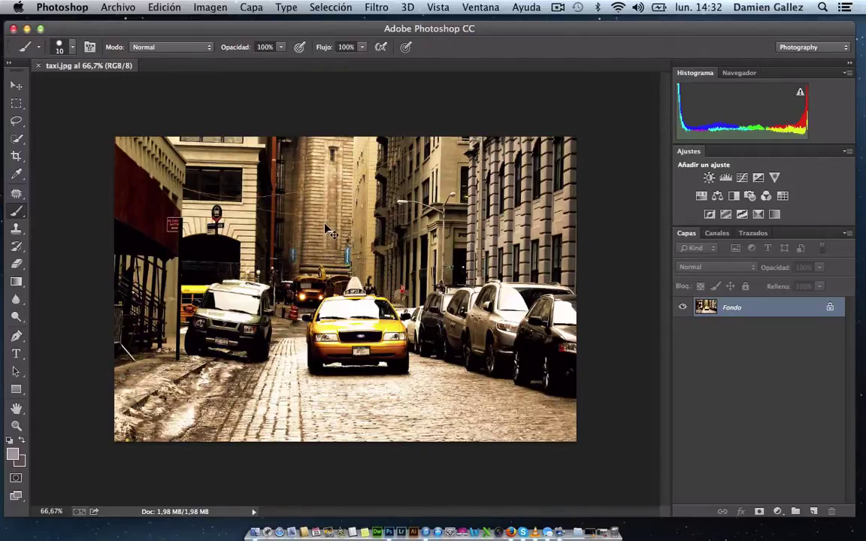
Select all of taxi.jpg and create a blank 1024 × 676 document from the Portapapeles preset.
key(super+a)
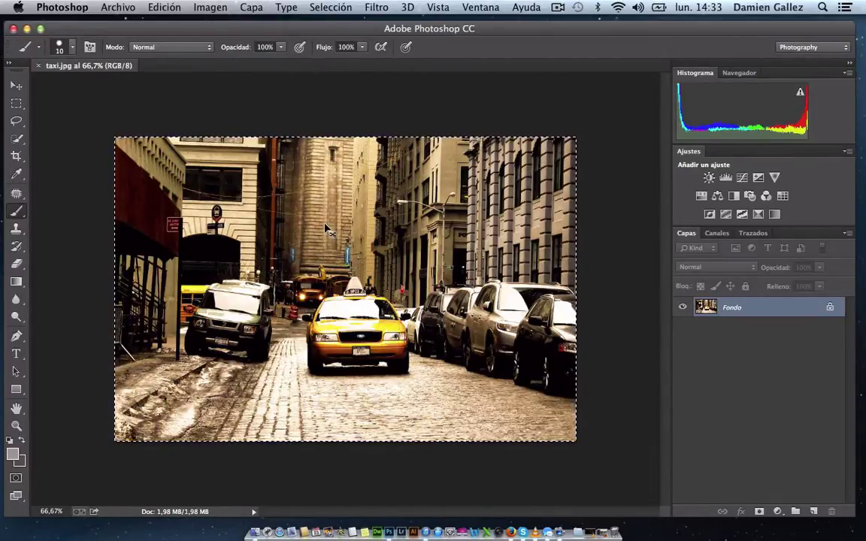
key(ctrl+n)
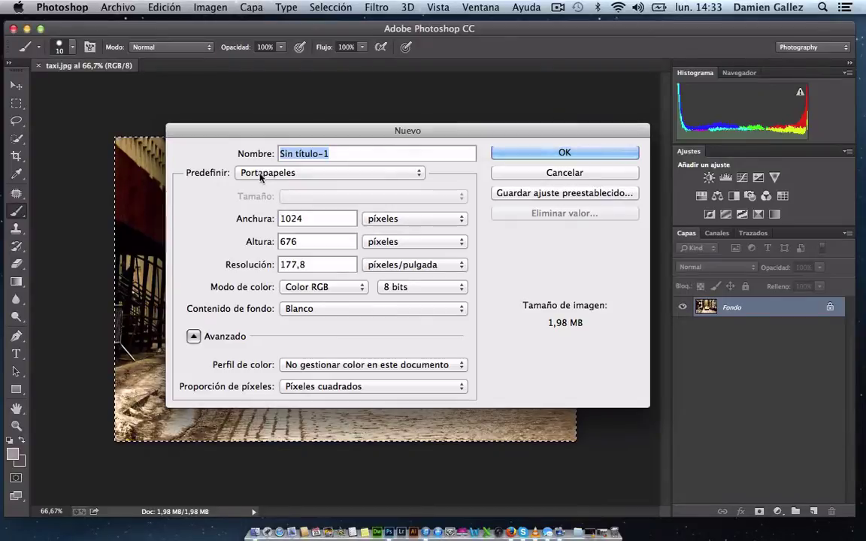
click(522, 153)
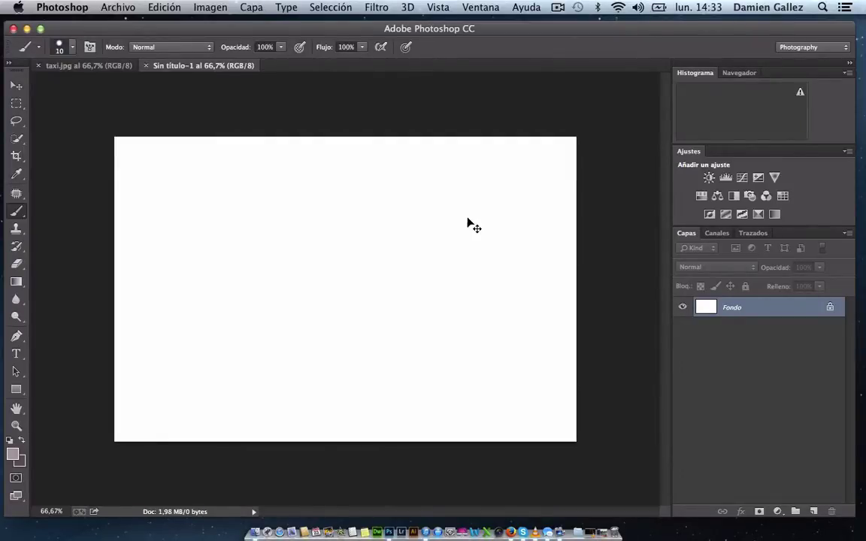
Paste the taxi into Sin título-1 and convert it to flattened Escala de grises, discarding colour.
key(super+v)
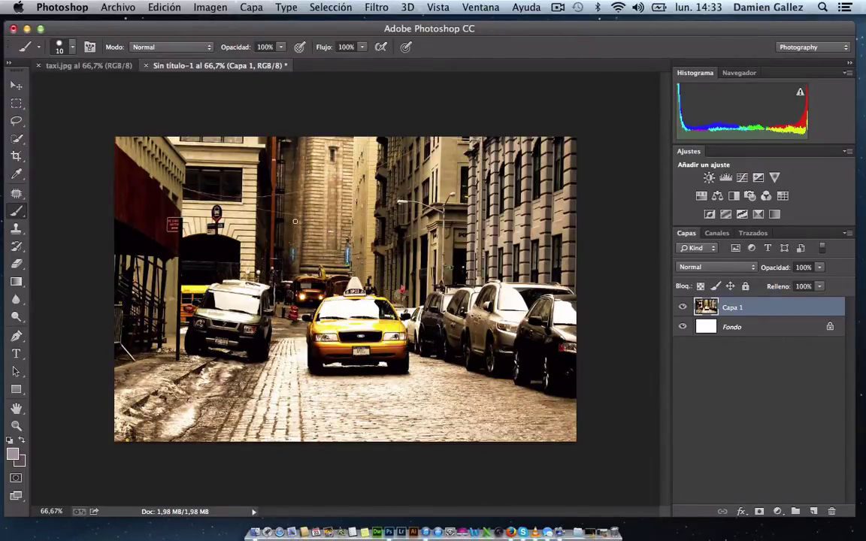
click(153, 9)
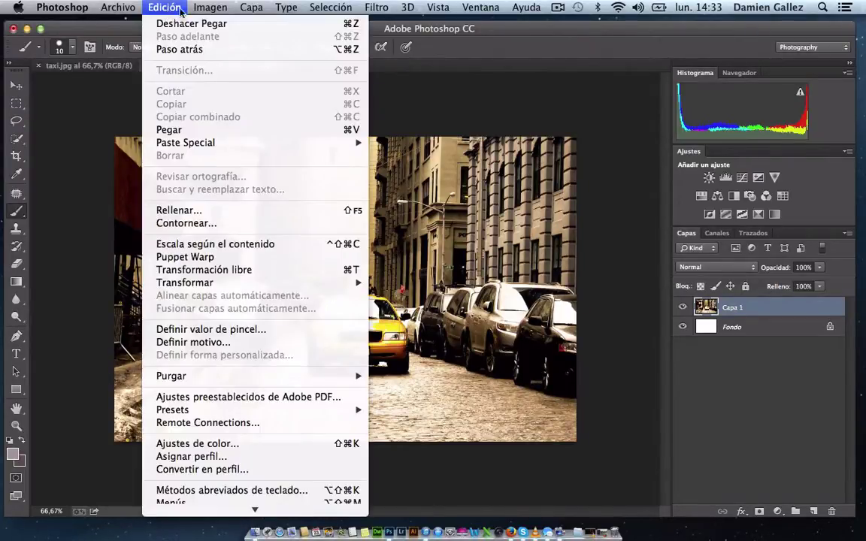
mouse_move(271, 23)
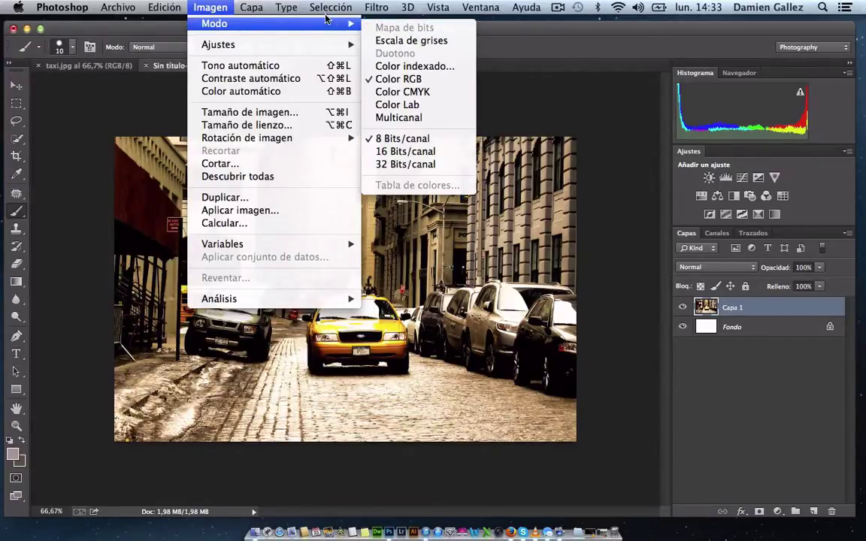
click(398, 41)
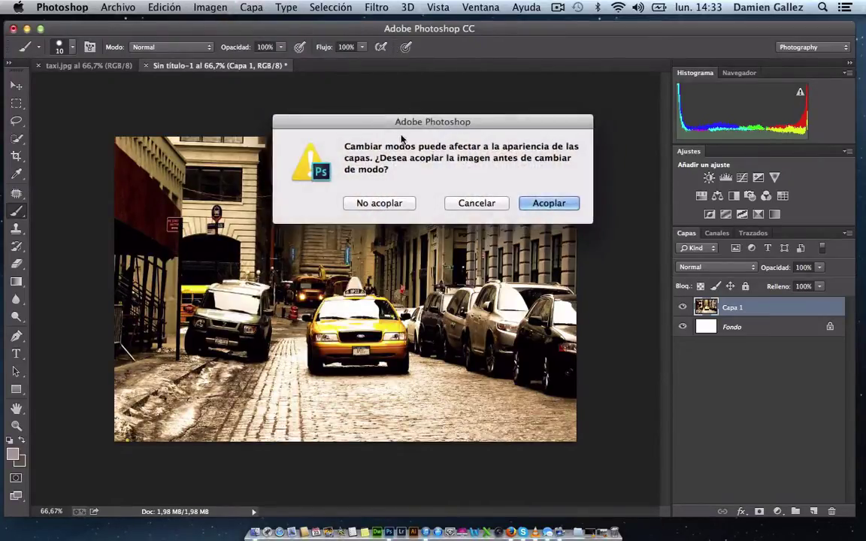
click(549, 203)
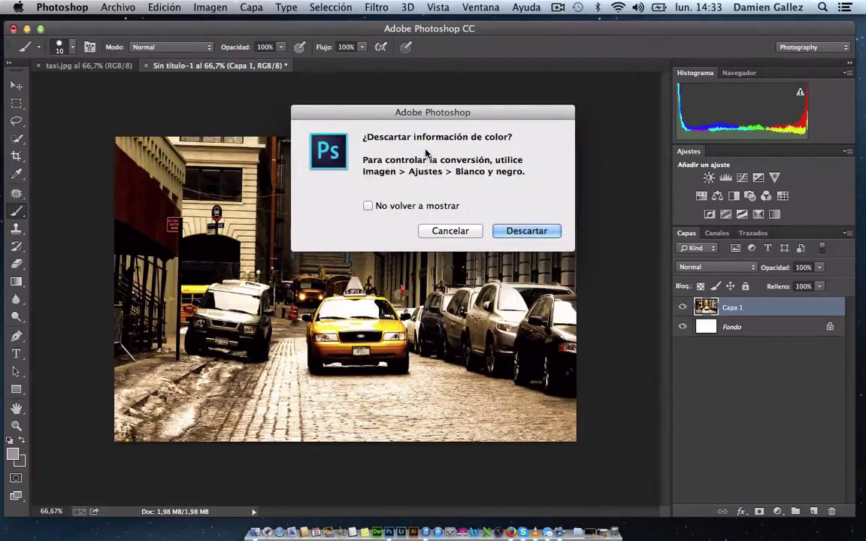
click(546, 230)
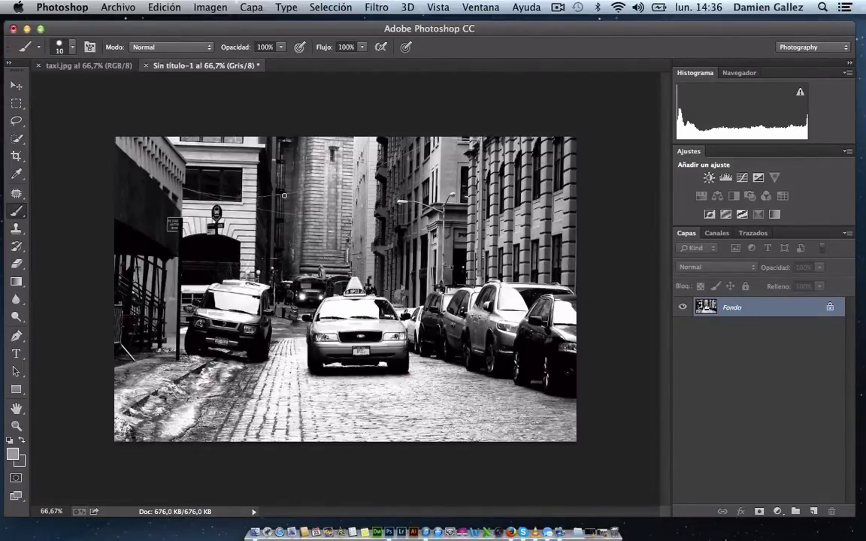
Paste the greyscale copy into taxi.jpg as Capa 1 and give it a white layer mask.
key(ctrl+a)
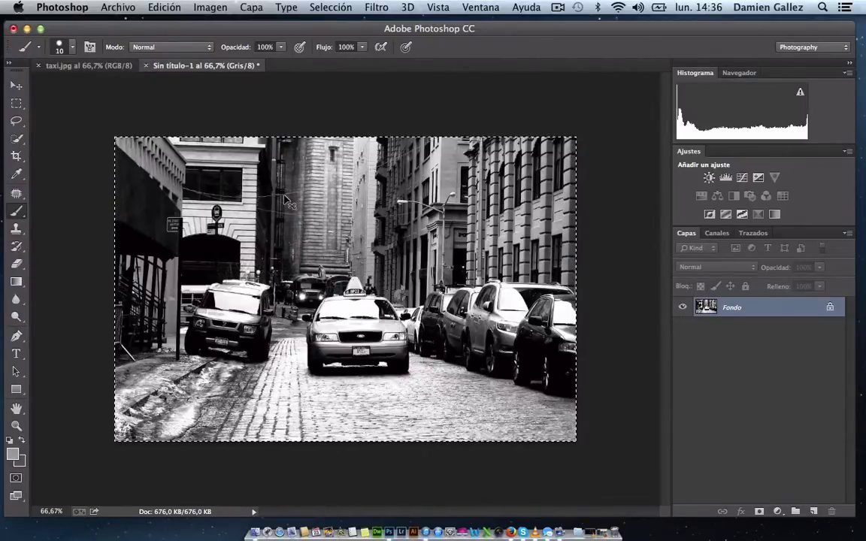
click(67, 67)
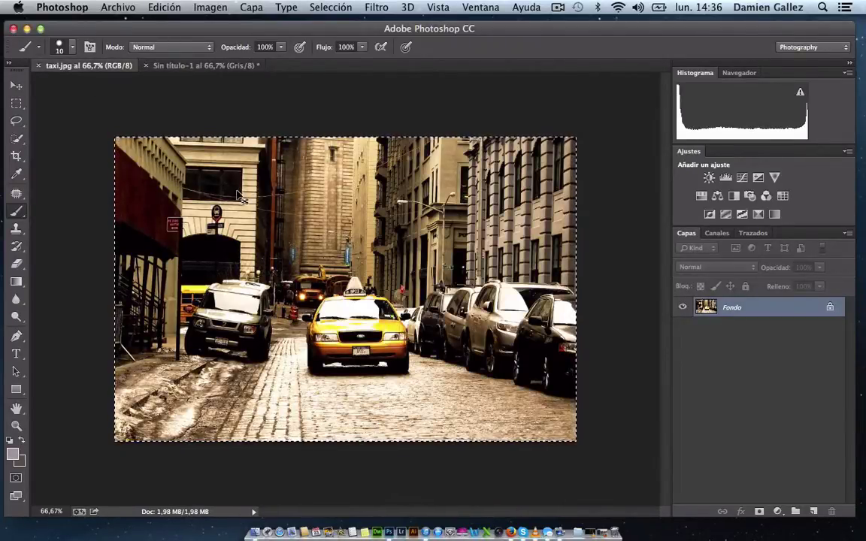
key(super+v)
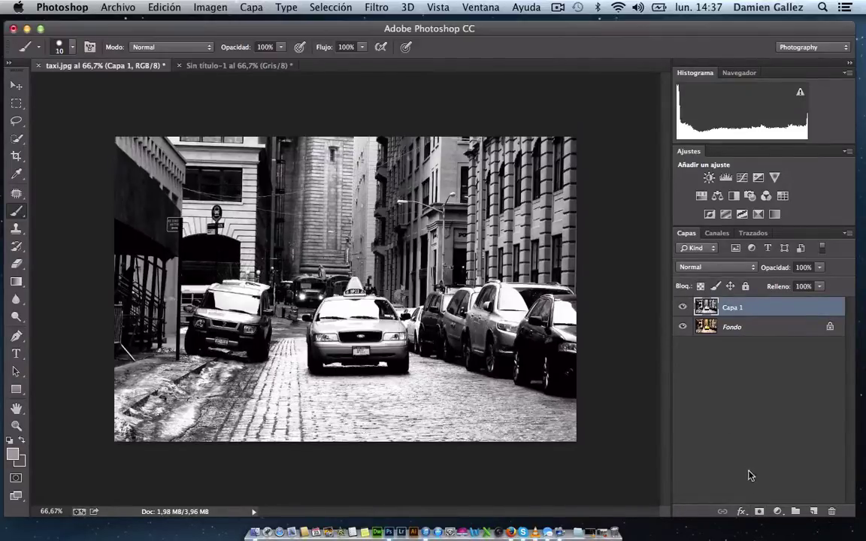
click(758, 513)
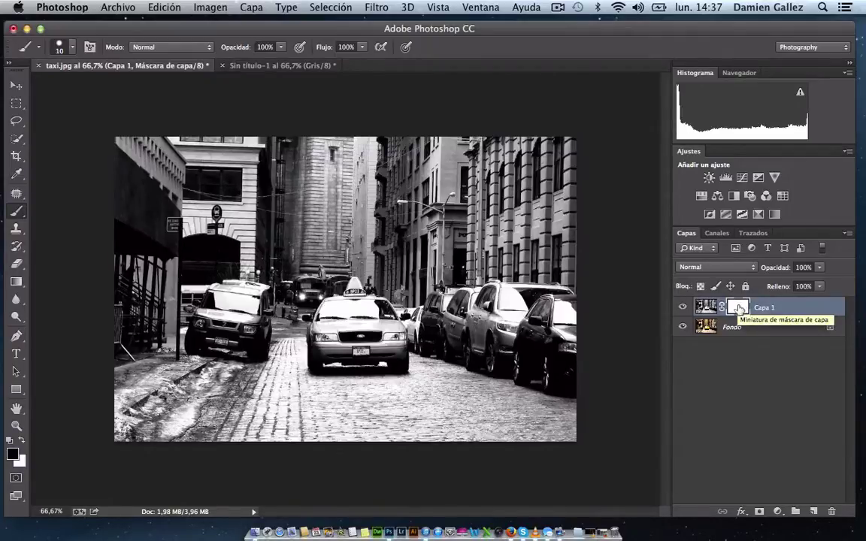
Target Capa 1's layer mask, make black the foreground and set a 10 px, 100% hardness brush.
click(707, 308)
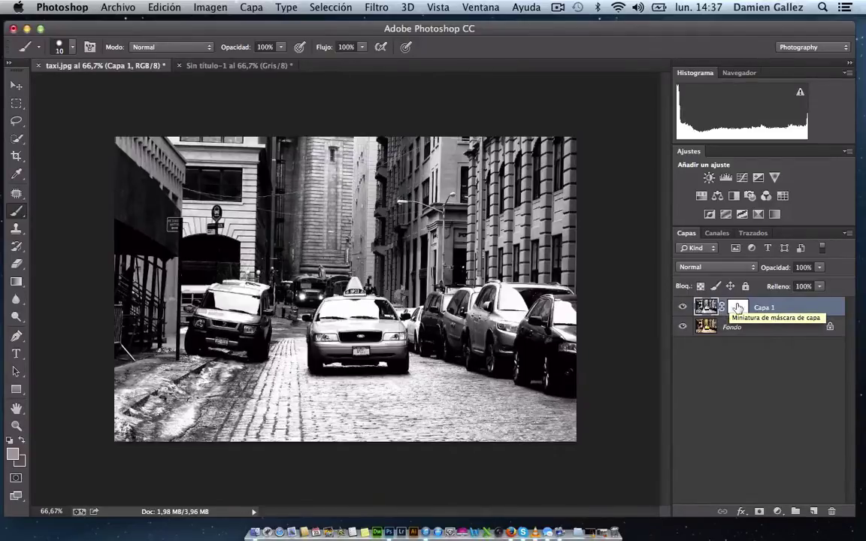
click(737, 307)
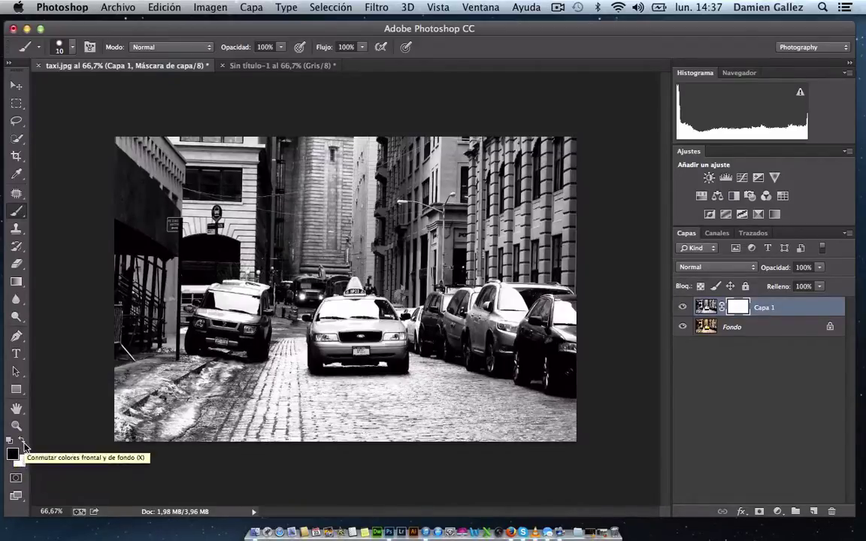
click(22, 441)
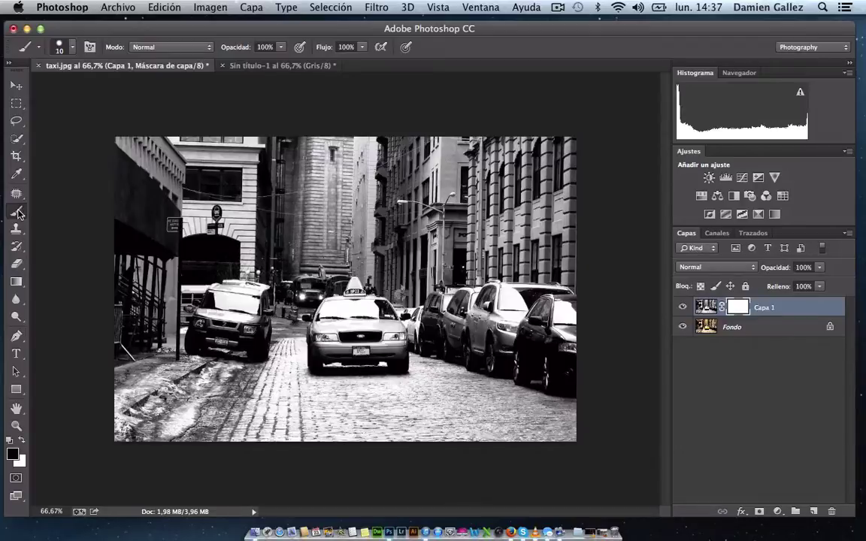
click(73, 50)
drag(87, 93, 88, 91)
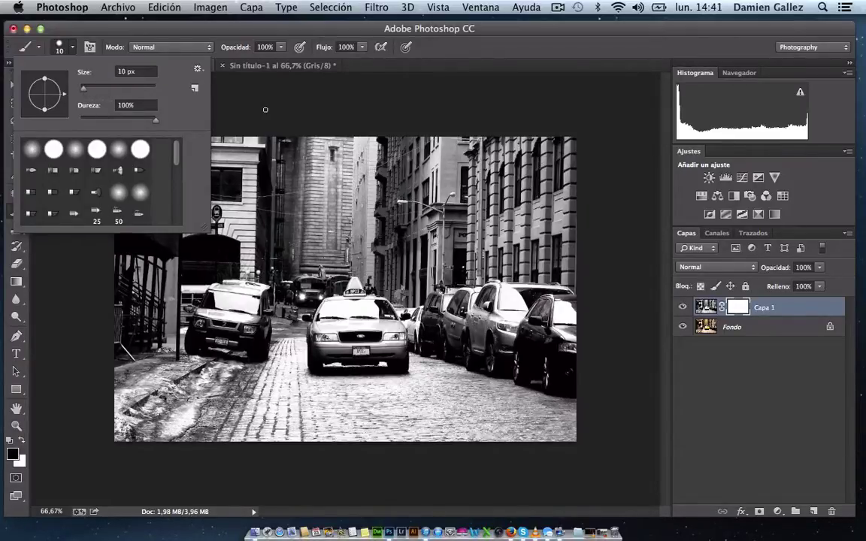
Zoom in to 300% and pan the view onto the front of the taxi.
click(265, 109)
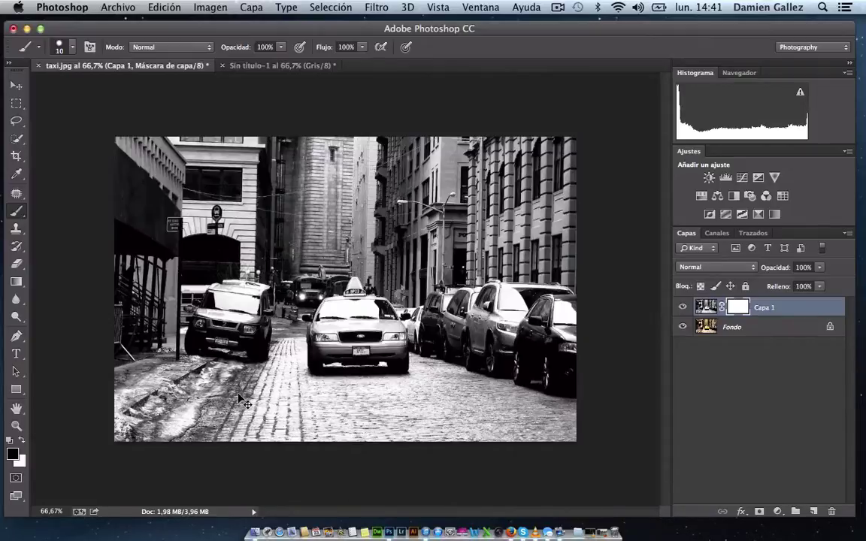
key(super+plus)
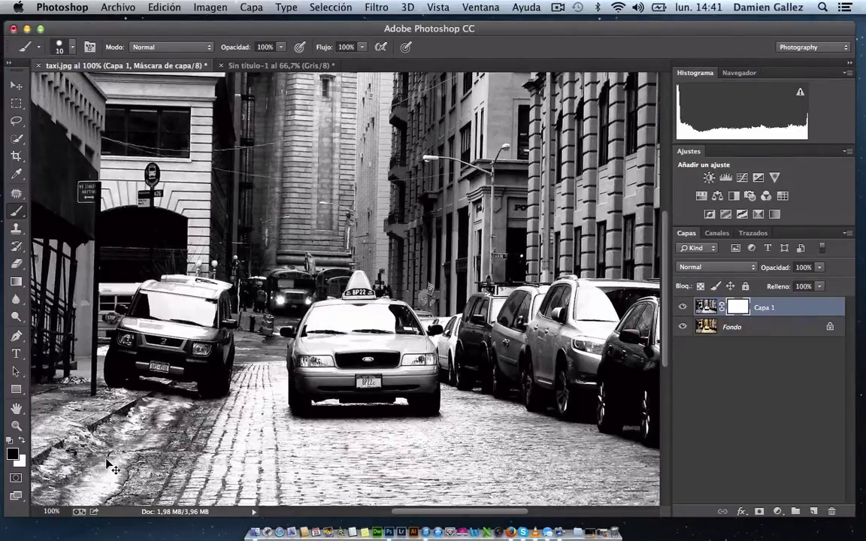
key(super+plus)
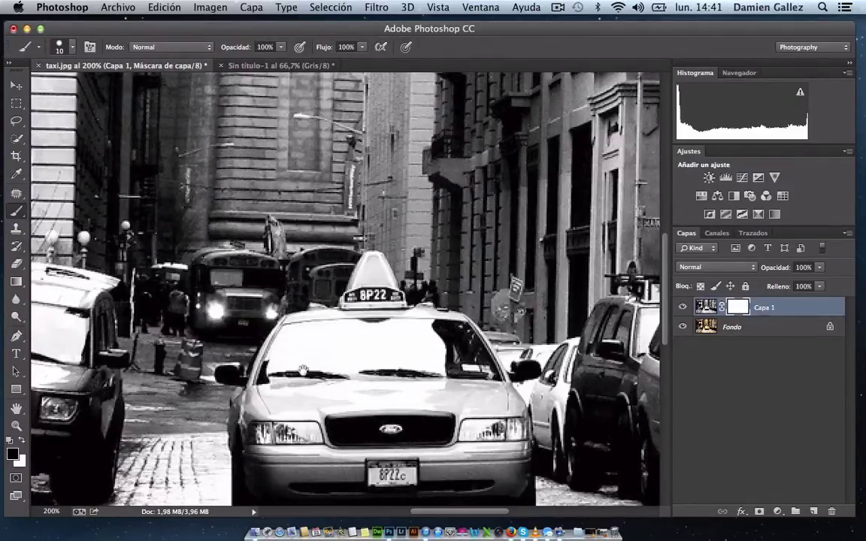
drag(303, 370, 315, 359)
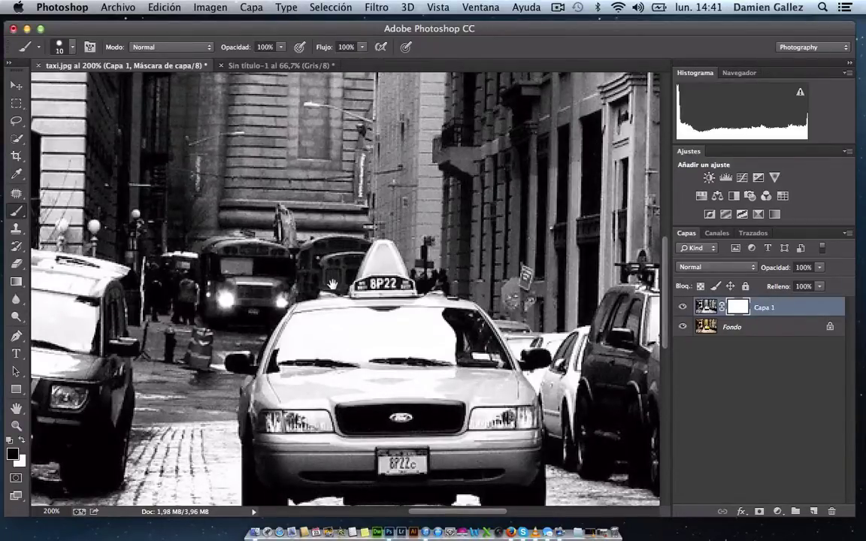
mouse_move(332, 284)
mouse_down()
mouse_move(369, 234)
mouse_move(289, 211)
mouse_up()
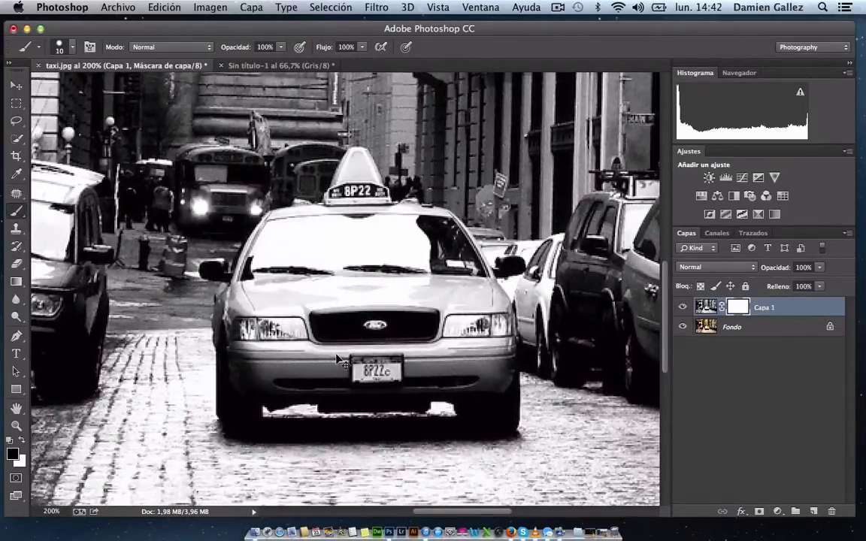
key(super+plus)
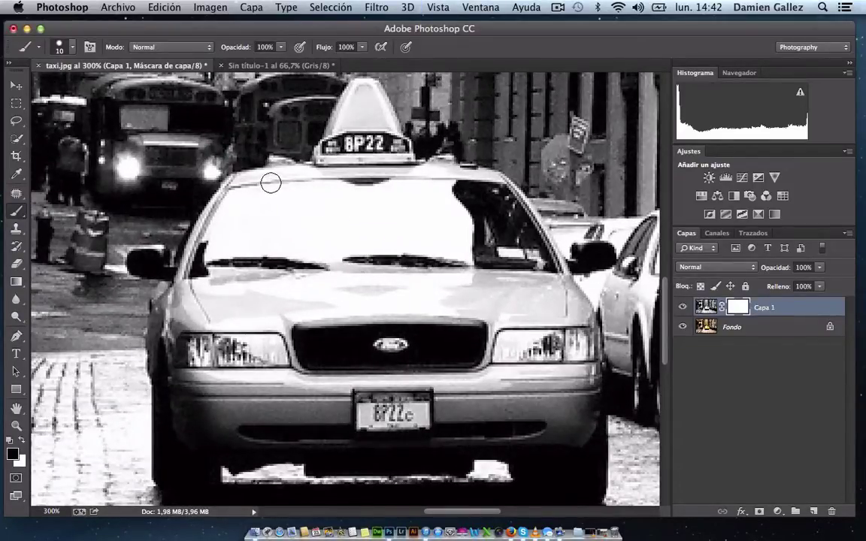
Paint black on the mask along the windshield's top edge and left pillar to reveal yellow.
mouse_move(270, 183)
mouse_down()
mouse_move(309, 173)
mouse_move(228, 198)
mouse_move(171, 287)
mouse_move(145, 306)
mouse_move(140, 361)
mouse_move(135, 331)
mouse_move(167, 314)
mouse_move(154, 352)
mouse_up()
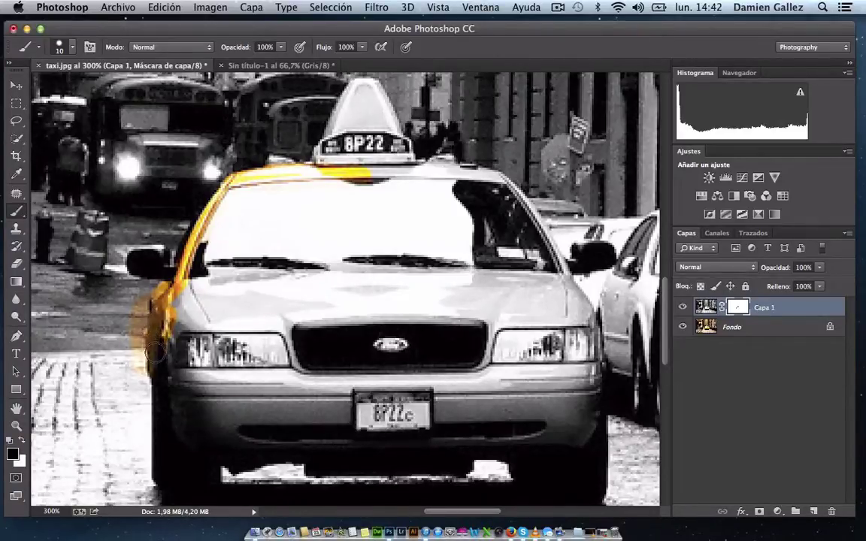
mouse_move(154, 301)
mouse_down()
mouse_move(230, 199)
mouse_move(383, 179)
mouse_move(331, 120)
mouse_move(357, 105)
mouse_move(389, 145)
mouse_move(367, 87)
mouse_move(353, 93)
mouse_move(371, 105)
mouse_move(353, 124)
mouse_move(369, 143)
mouse_move(426, 170)
mouse_move(477, 175)
mouse_move(553, 246)
mouse_move(591, 339)
mouse_move(590, 410)
mouse_up()
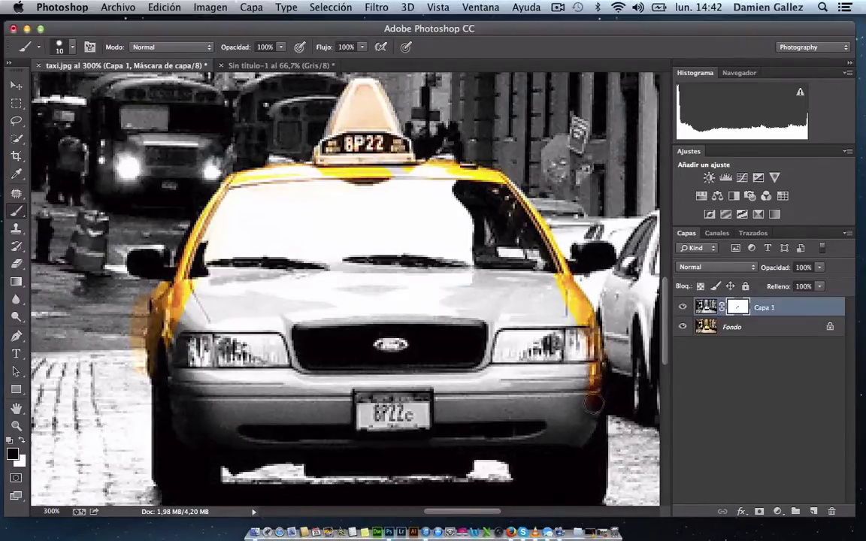
Paint the taxi's hood and front back to yellow with a 49 px brush, then resize the brush.
click(72, 48)
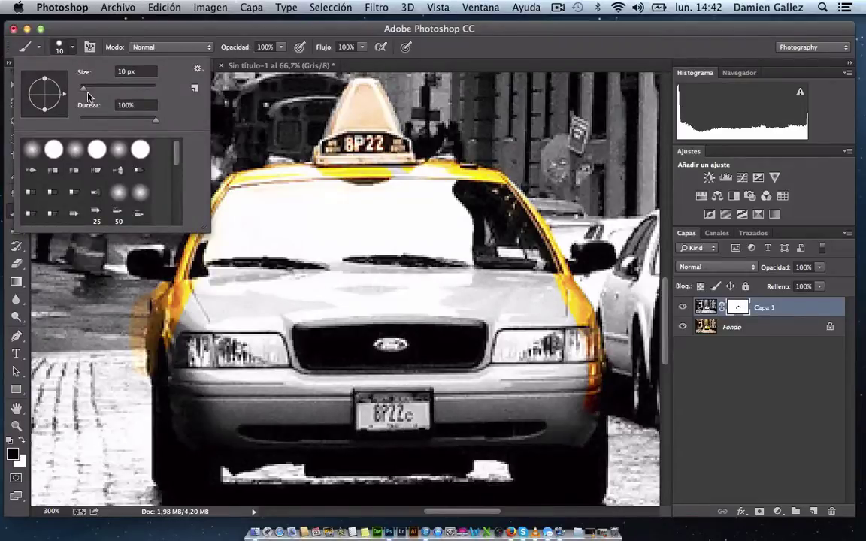
drag(84, 89, 100, 93)
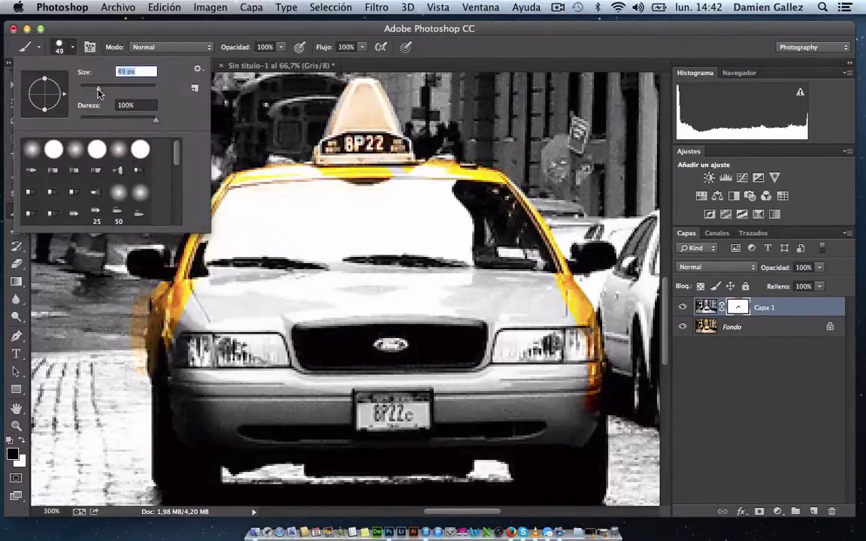
click(264, 263)
mouse_move(265, 263)
mouse_down()
mouse_move(248, 277)
mouse_move(245, 213)
mouse_move(336, 225)
mouse_move(448, 212)
mouse_move(487, 236)
mouse_move(281, 286)
mouse_move(225, 290)
mouse_move(213, 332)
mouse_move(232, 398)
mouse_move(535, 402)
mouse_move(518, 361)
mouse_move(534, 308)
mouse_up()
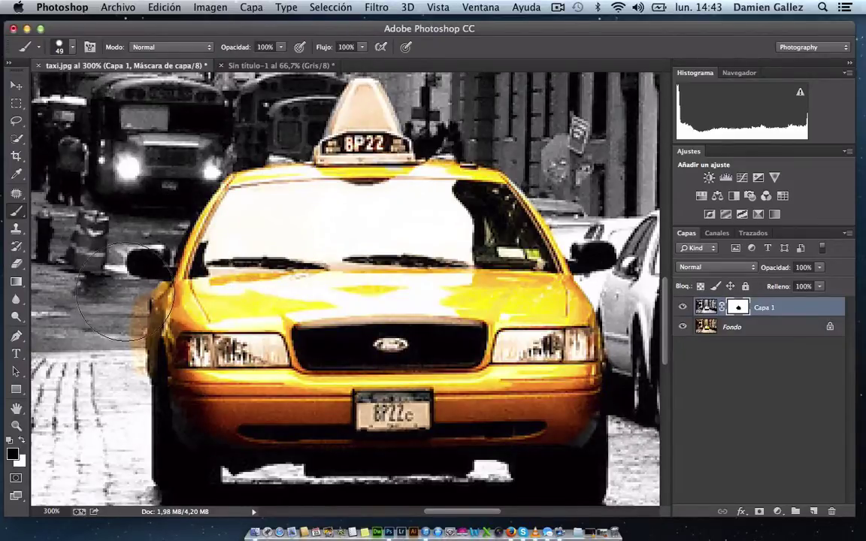
click(71, 47)
mouse_move(95, 88)
mouse_down()
mouse_move(82, 92)
mouse_move(94, 94)
mouse_up()
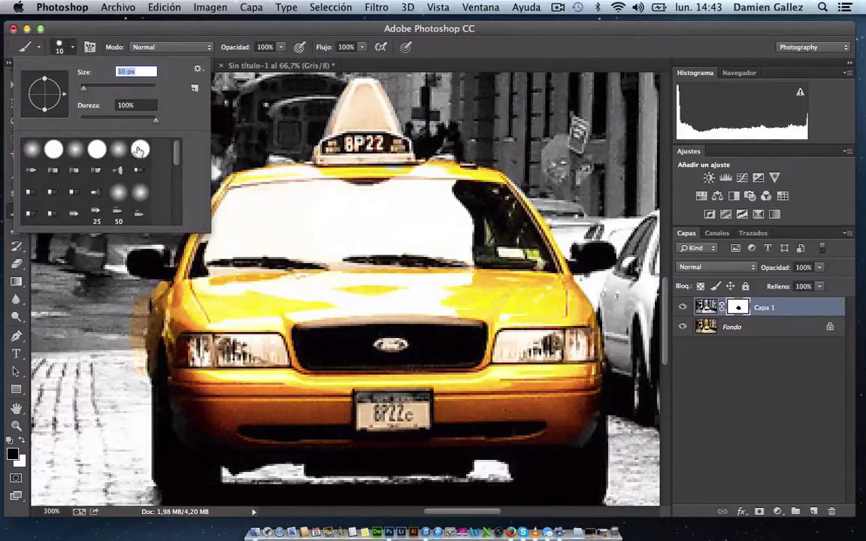
Paint white over the yellow spill beside the taxi's left edge, then view at 100%.
click(111, 236)
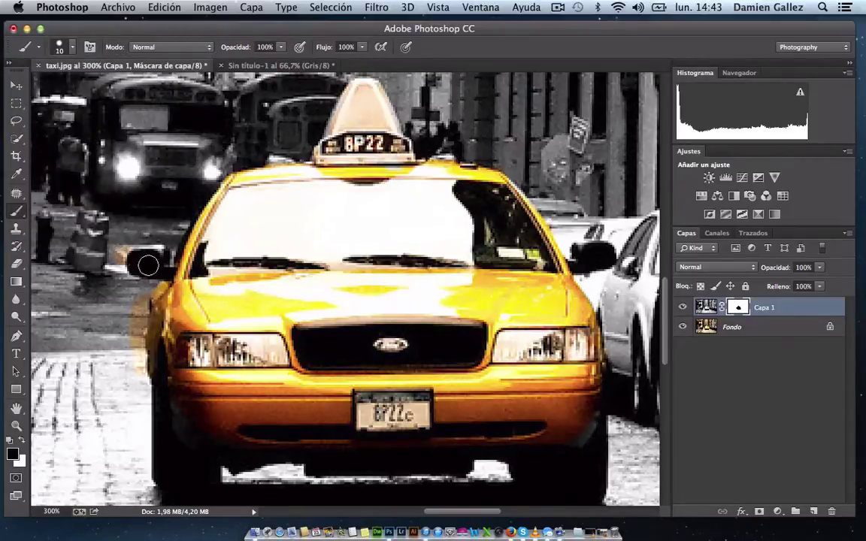
click(23, 442)
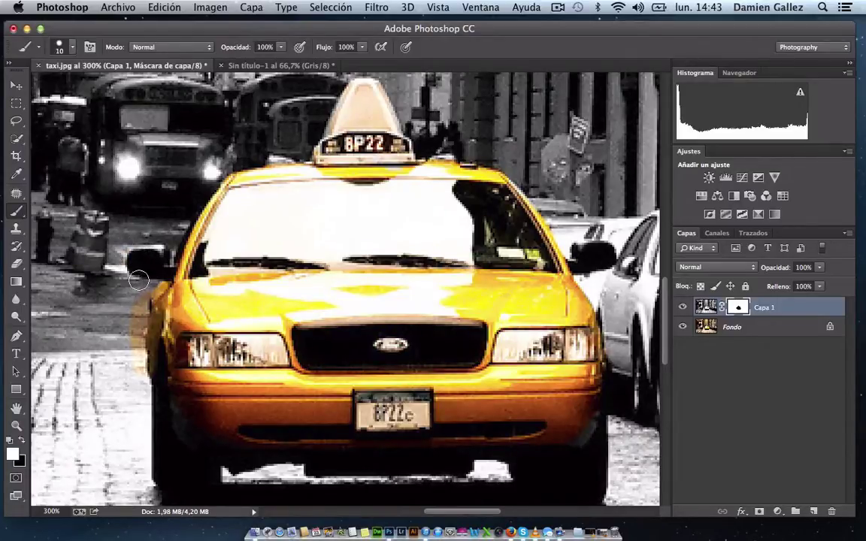
drag(139, 279, 131, 330)
key(super+1)
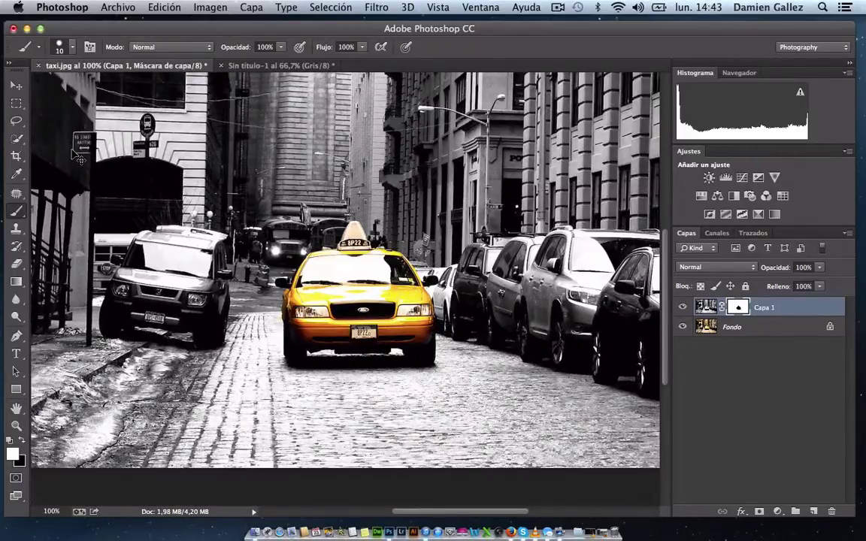
Zoom out to 66.67% to view the whole black-and-white taxi photo.
key(super+minus)
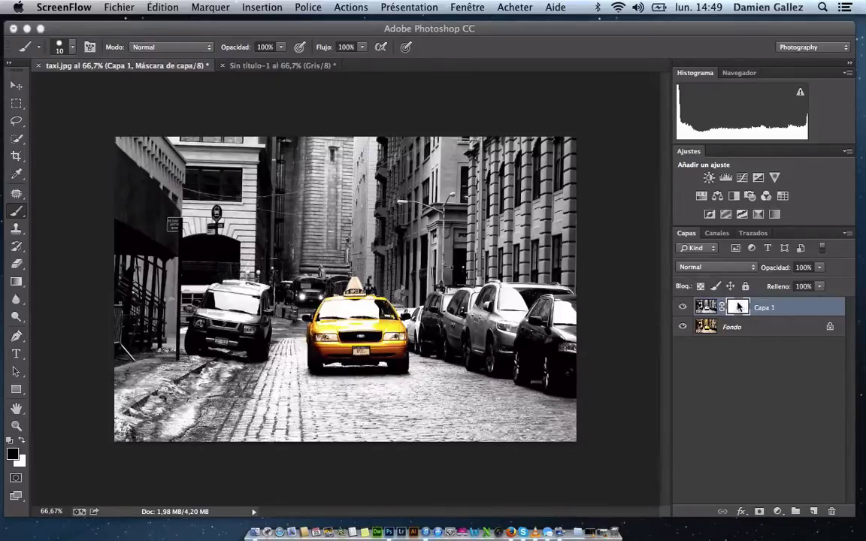
click(736, 308)
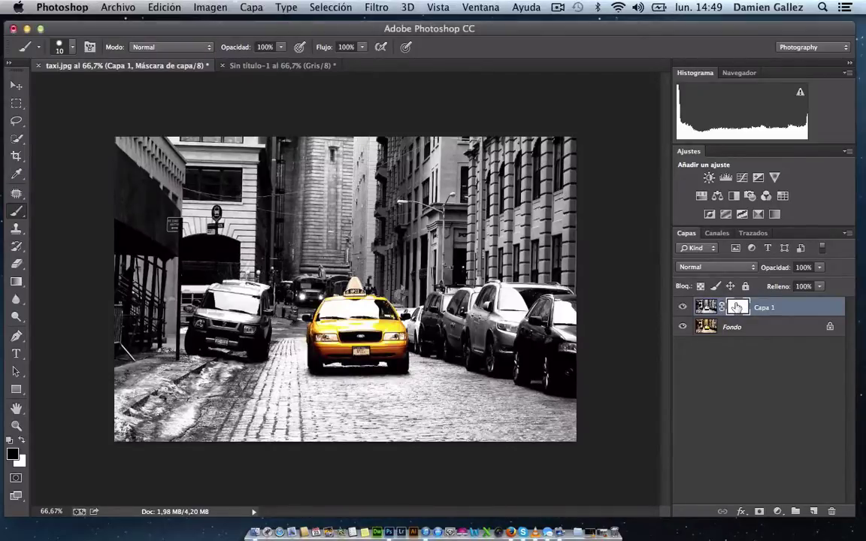